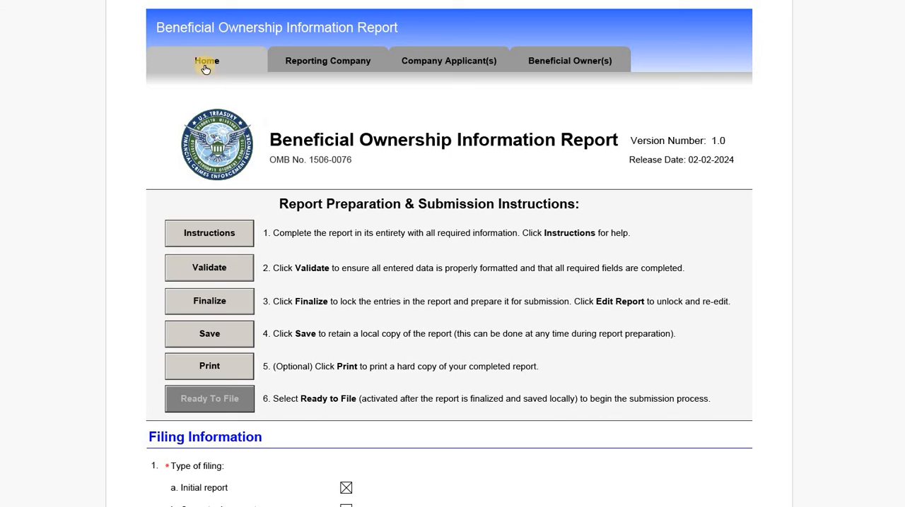
- Examine the report's main sections, its preparation and submission instructions, and the type of filing options
{"action": "left_click", "coordinate": [342, 65]}
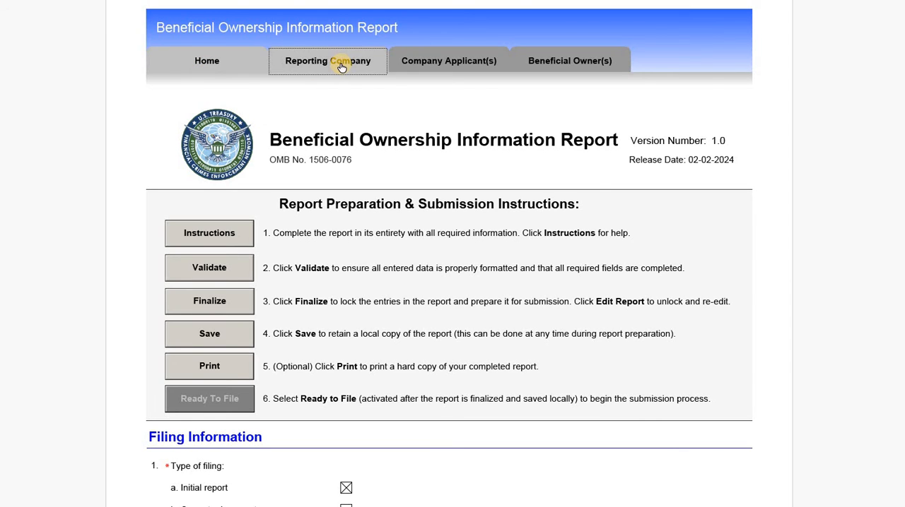
{"action": "left_click", "coordinate": [429, 62]}
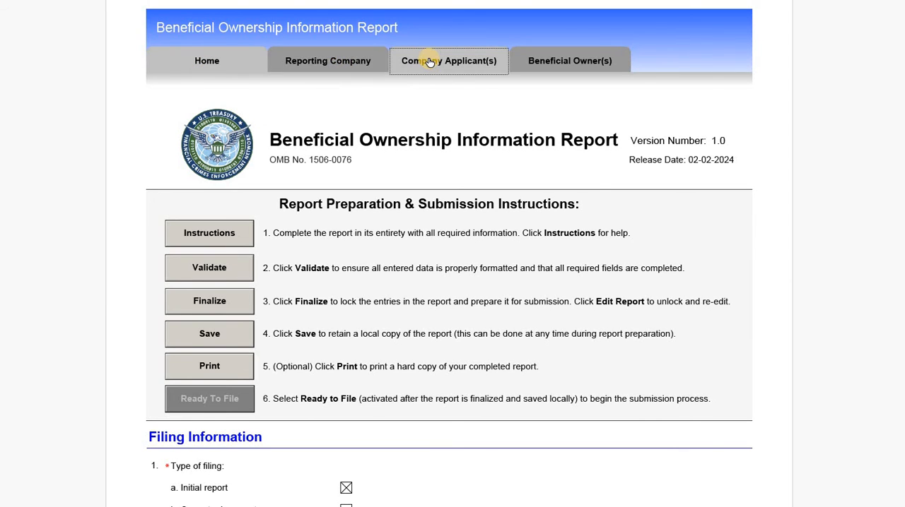
{"action": "left_click", "coordinate": [558, 65]}
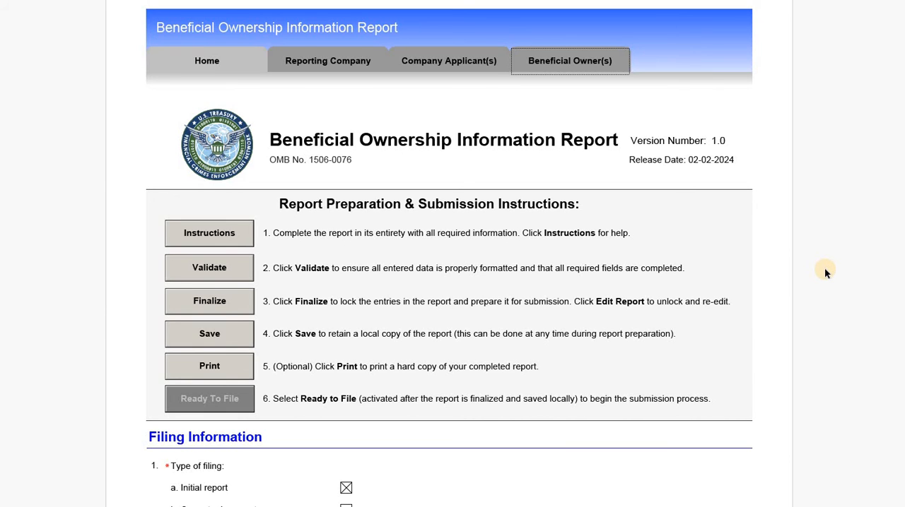
{"action": "scroll", "coordinate": [822, 279], "scroll_direction": "down", "scroll_amount": 2}
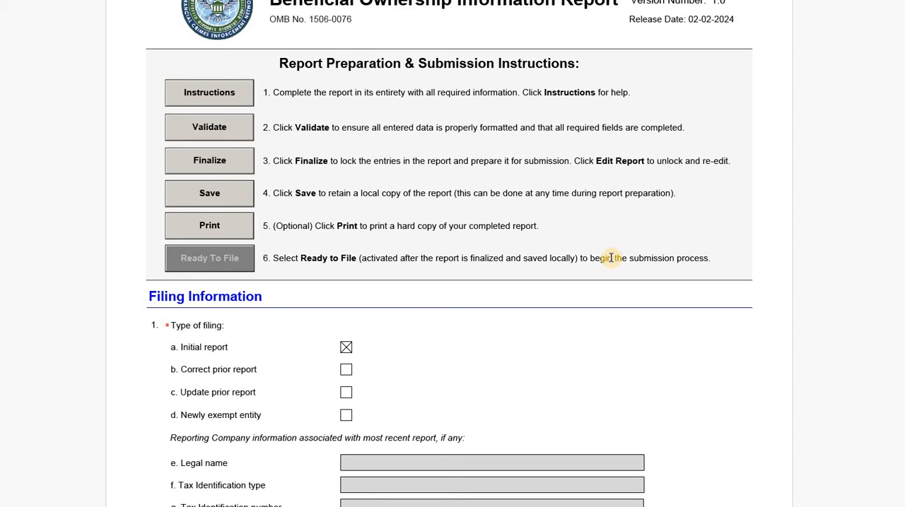
{"action": "scroll", "coordinate": [757, 322], "scroll_direction": "down", "scroll_amount": 3}
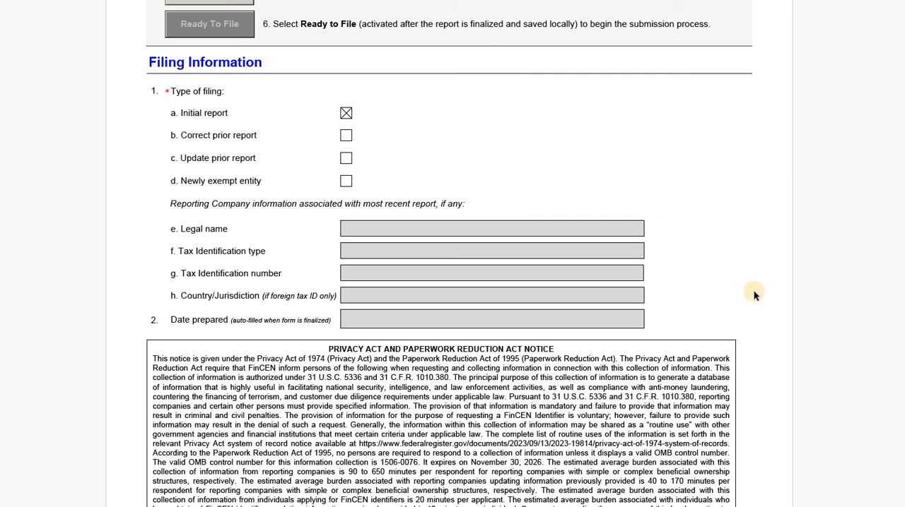
- Read through Part I, checking the reporting company's FinCEN ID request, legal name, tax identification, jurisdiction of formation and current U.S. address
{"action": "scroll", "coordinate": [756, 296], "scroll_direction": "down", "scroll_amount": 8}
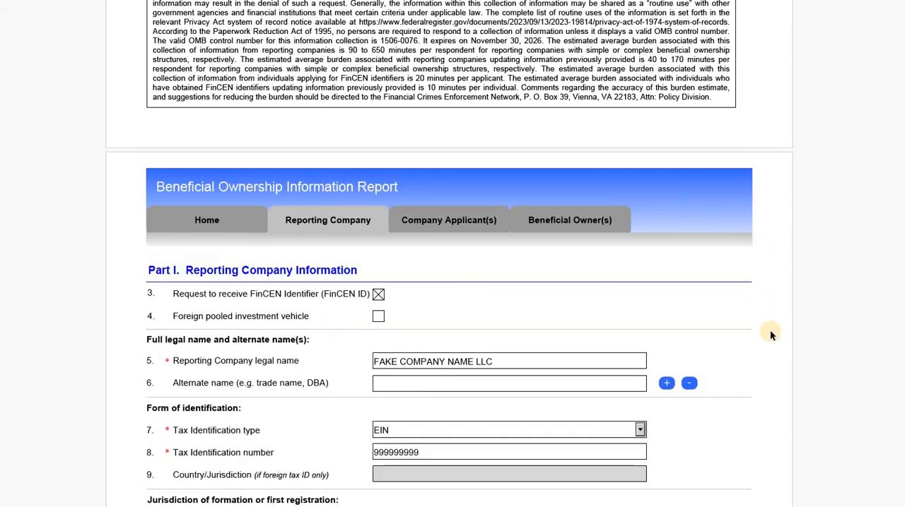
{"action": "scroll", "coordinate": [769, 338], "scroll_direction": "down", "scroll_amount": 2}
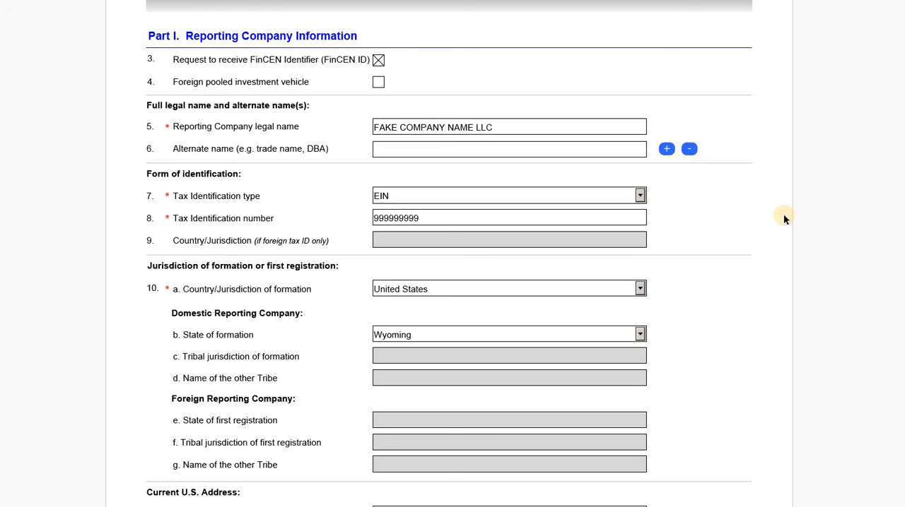
{"action": "scroll", "coordinate": [598, 94], "scroll_direction": "down", "scroll_amount": 1}
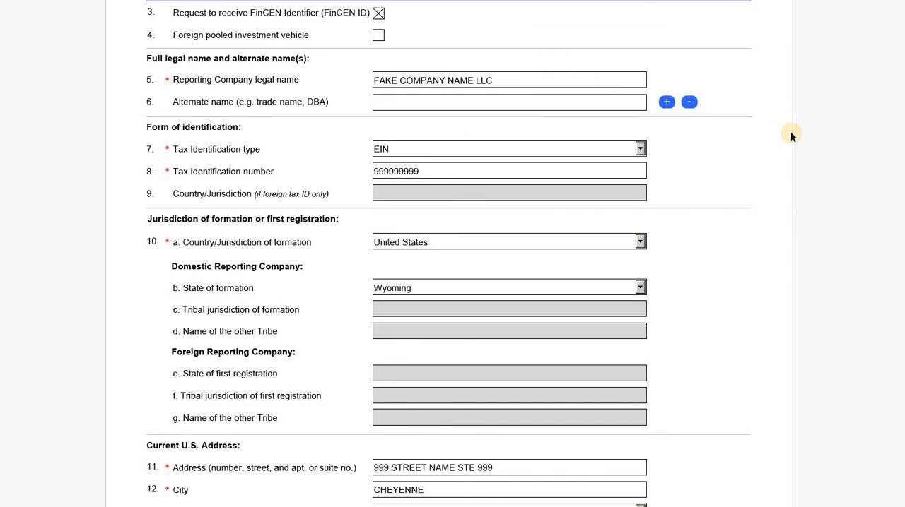
{"action": "scroll", "coordinate": [650, 127], "scroll_direction": "down", "scroll_amount": 1}
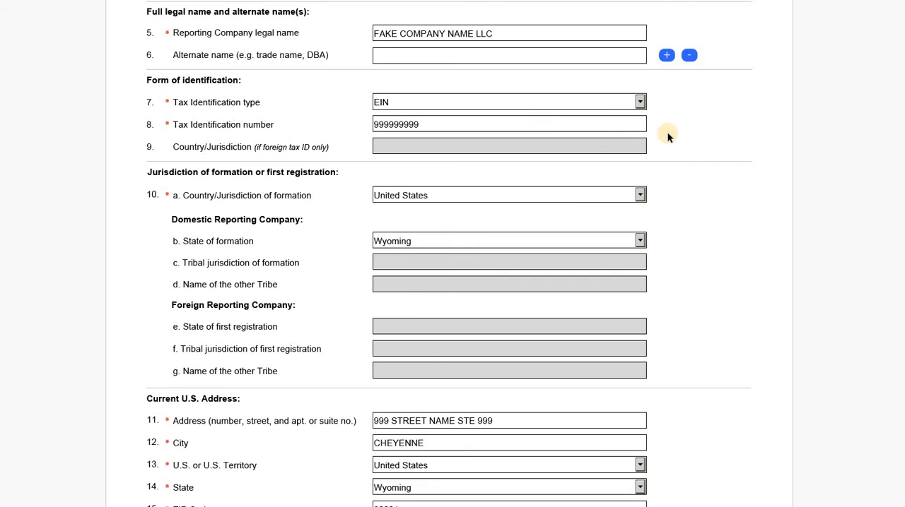
{"action": "scroll", "coordinate": [686, 202], "scroll_direction": "down", "scroll_amount": 1}
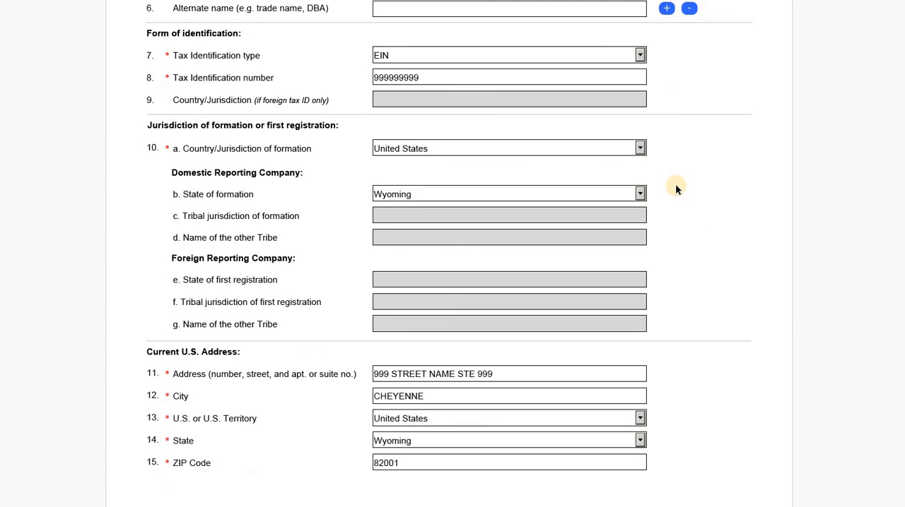
{"action": "scroll", "coordinate": [677, 166], "scroll_direction": "down", "scroll_amount": 1}
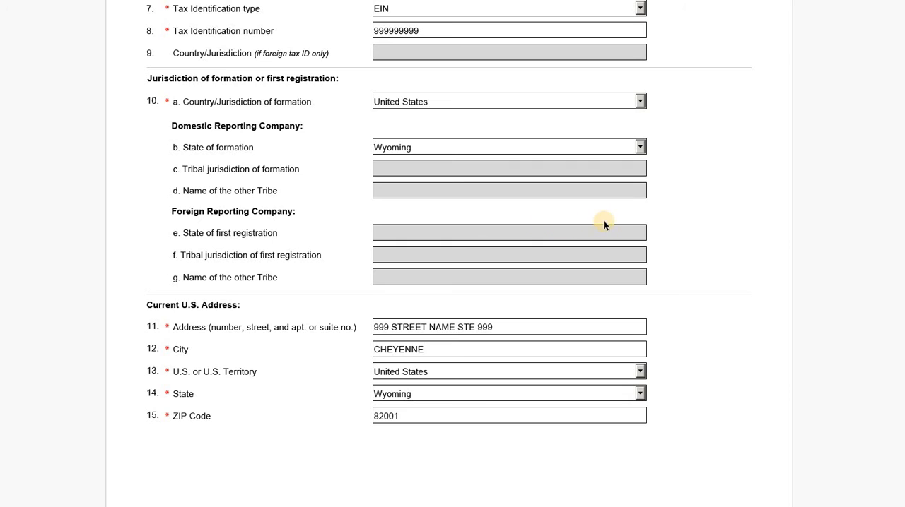
{"action": "scroll", "coordinate": [262, 192], "scroll_direction": "down", "scroll_amount": 1}
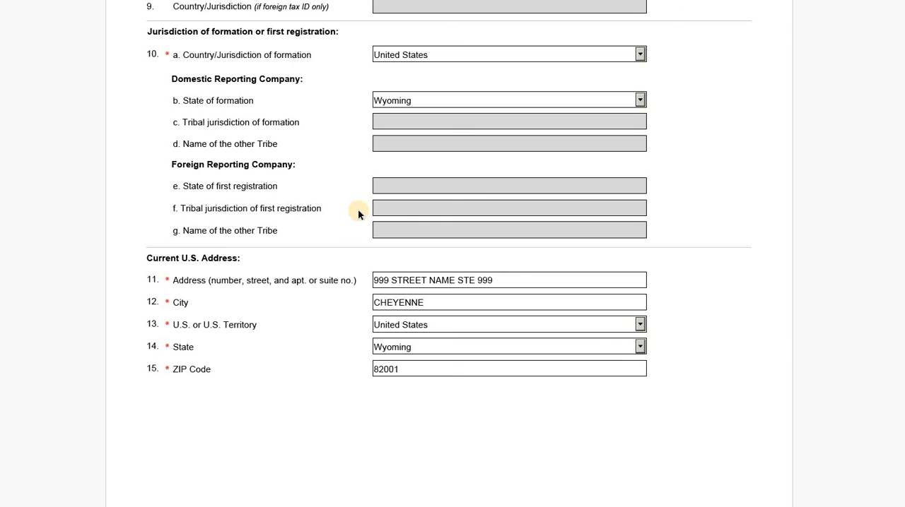
{"action": "scroll", "coordinate": [258, 170], "scroll_direction": "down", "scroll_amount": 3}
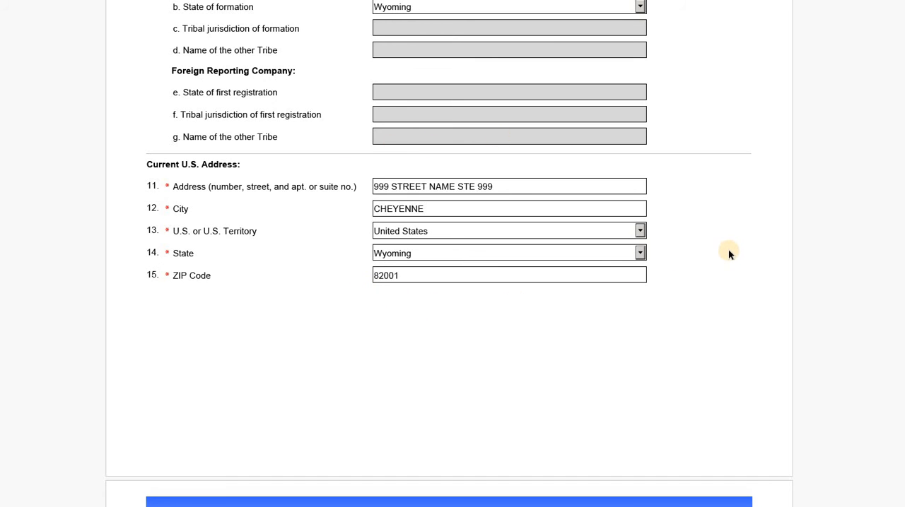
- Read through Part II, checking the company applicant's name, date of birth, current address, identifying document and attached document image
{"action": "scroll", "coordinate": [728, 249], "scroll_direction": "down", "scroll_amount": 5}
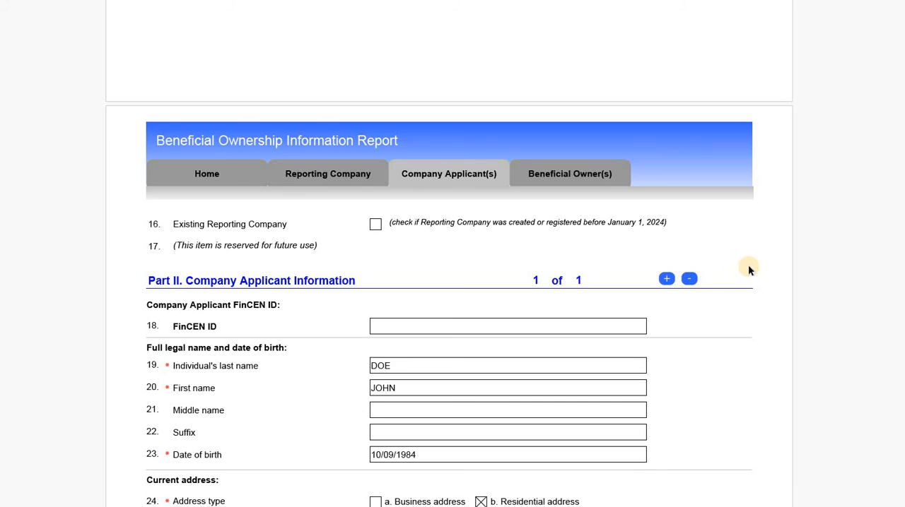
{"action": "scroll", "coordinate": [748, 264], "scroll_direction": "down", "scroll_amount": 2}
{"action": "scroll", "coordinate": [469, 101], "scroll_direction": "up", "scroll_amount": 1}
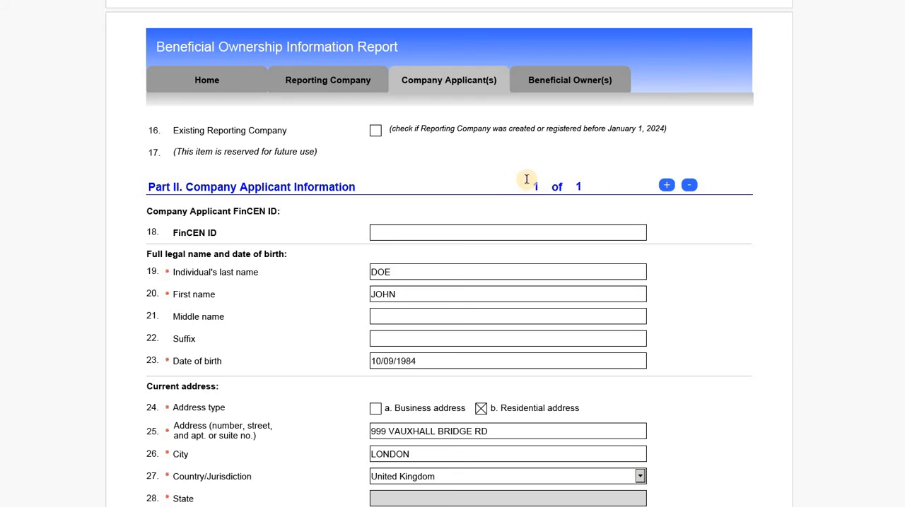
{"action": "scroll", "coordinate": [816, 307], "scroll_direction": "down", "scroll_amount": 2}
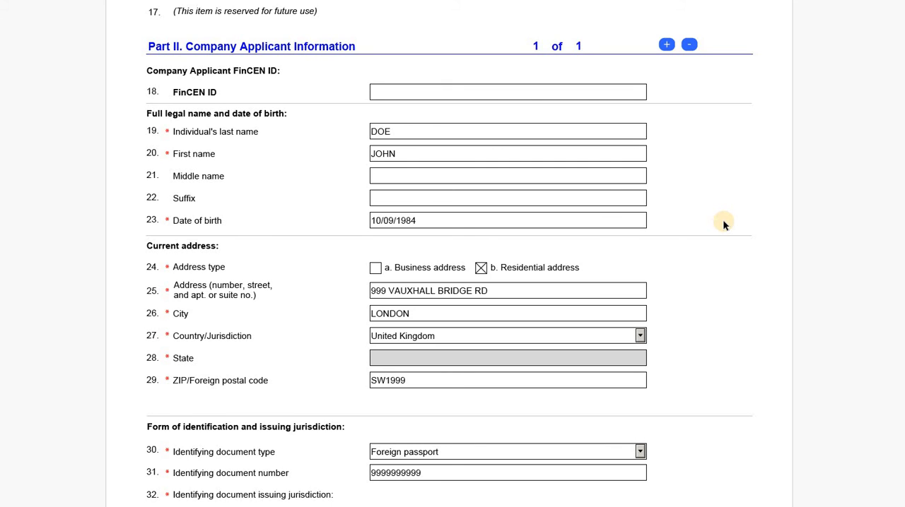
{"action": "scroll", "coordinate": [723, 223], "scroll_direction": "down", "scroll_amount": 1}
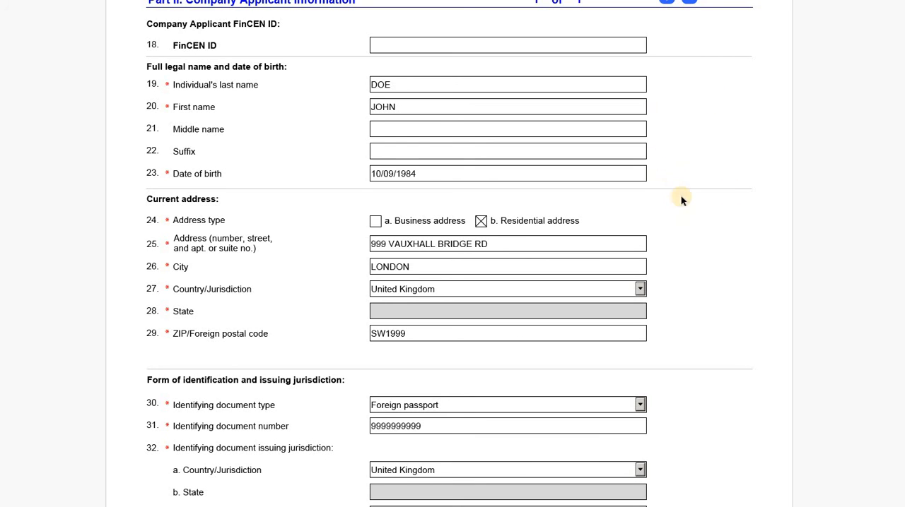
{"action": "scroll", "coordinate": [687, 226], "scroll_direction": "down", "scroll_amount": 3}
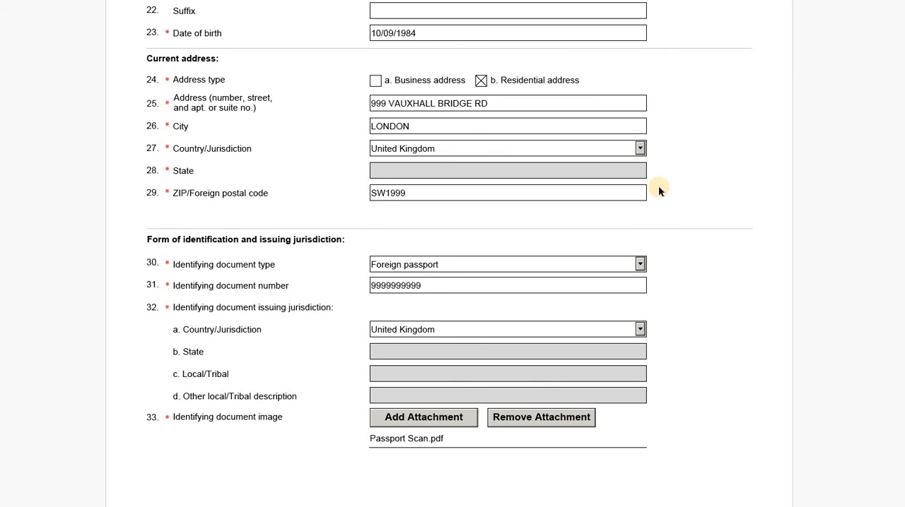
{"action": "scroll", "coordinate": [658, 185], "scroll_direction": "down", "scroll_amount": 3}
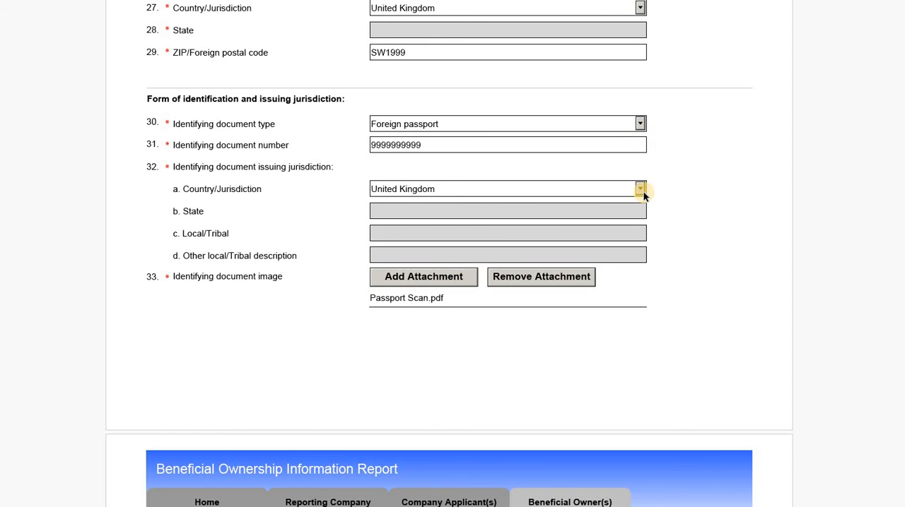
{"action": "scroll", "coordinate": [460, 271], "scroll_direction": "down", "scroll_amount": 1}
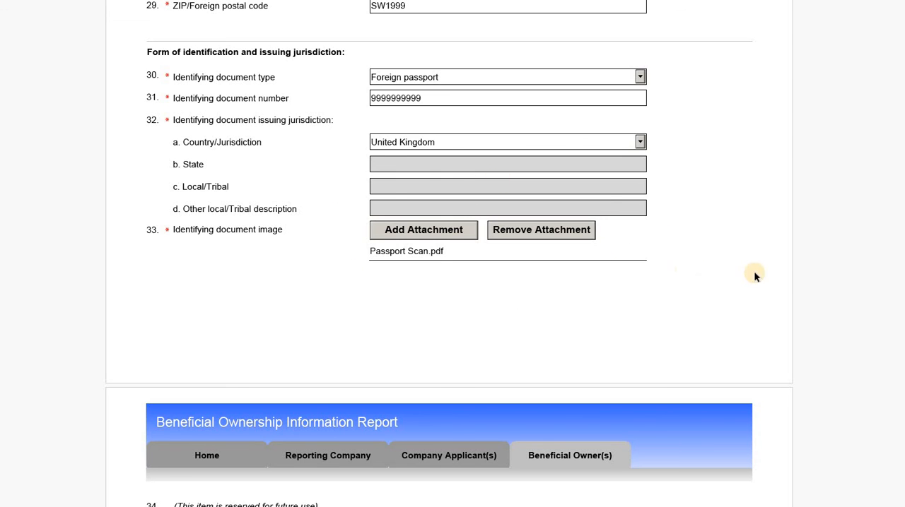
- Read through Part III, checking the beneficial owner's exempt status, personal details, residential address, identifying document and attached document image
{"action": "scroll", "coordinate": [791, 282], "scroll_direction": "down", "scroll_amount": 5}
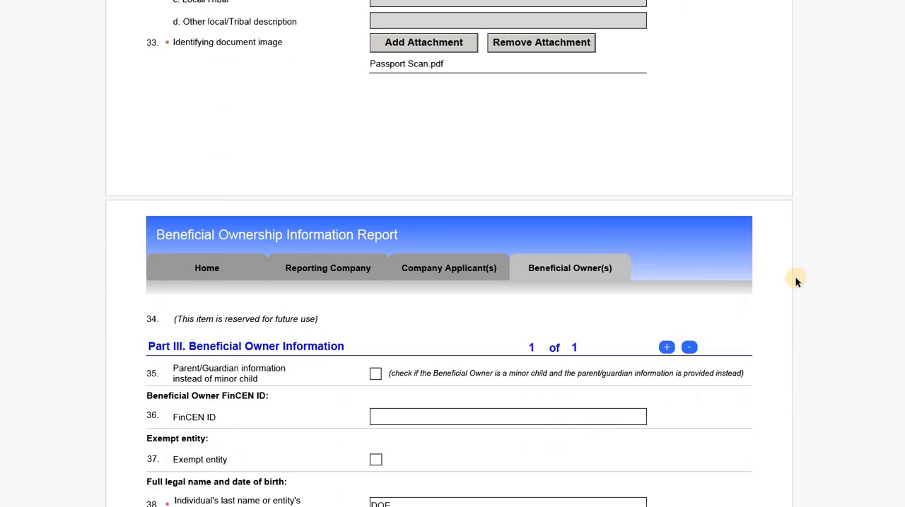
{"action": "scroll", "coordinate": [795, 284], "scroll_direction": "down", "scroll_amount": 1}
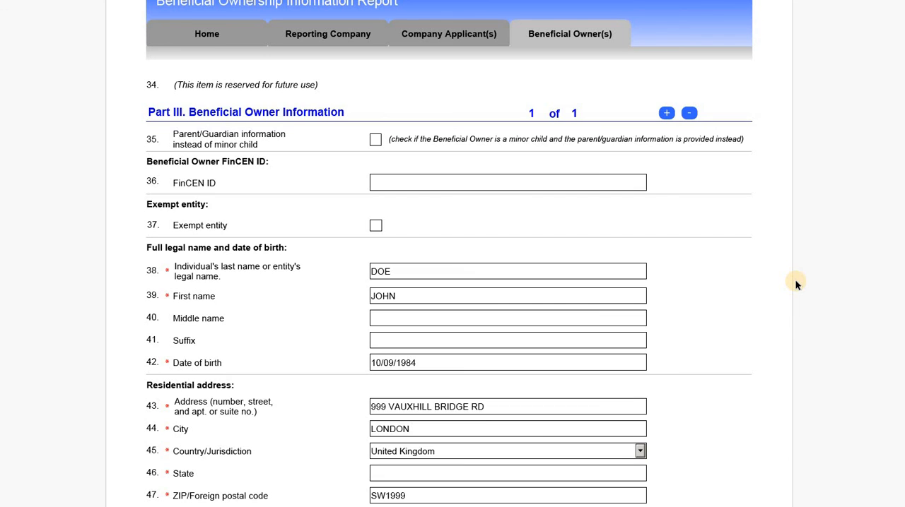
{"action": "scroll", "coordinate": [796, 286], "scroll_direction": "down", "scroll_amount": 1}
{"action": "scroll", "coordinate": [808, 304], "scroll_direction": "down", "scroll_amount": 1}
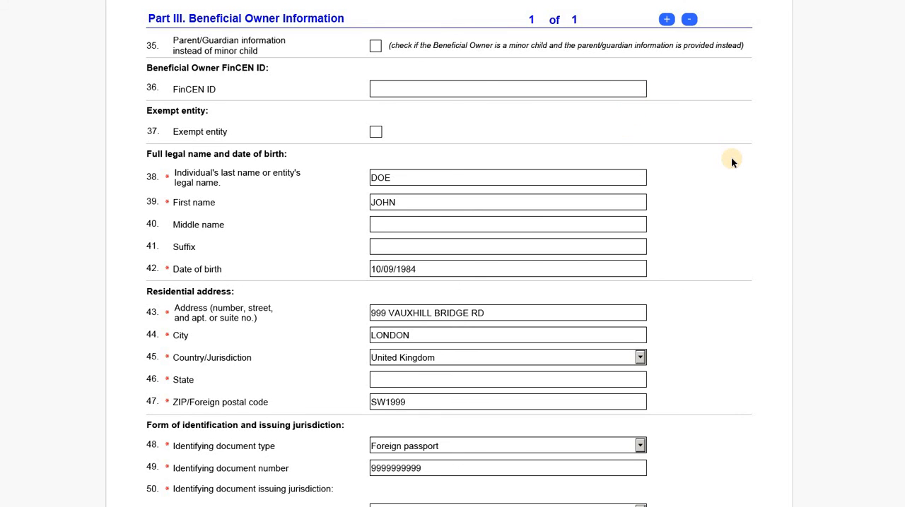
{"action": "scroll", "coordinate": [731, 161], "scroll_direction": "down", "scroll_amount": 1}
{"action": "scroll", "coordinate": [731, 160], "scroll_direction": "down", "scroll_amount": 1}
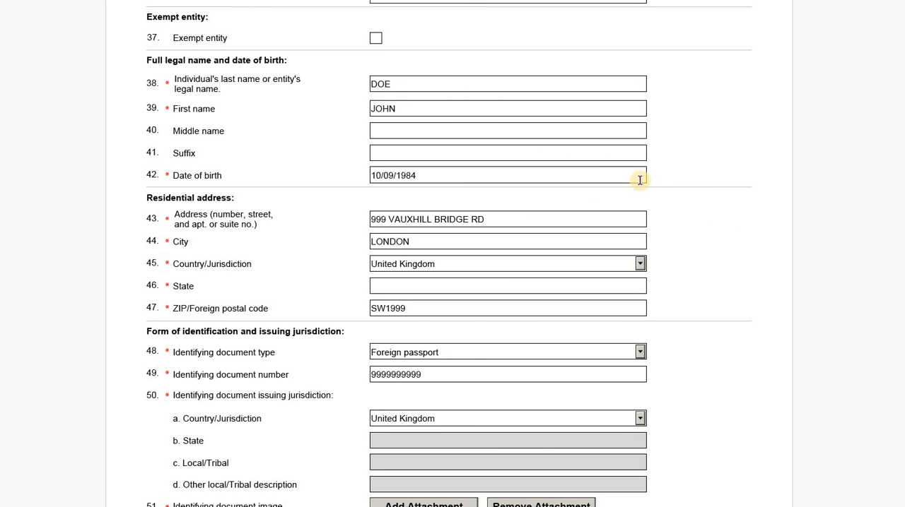
{"action": "scroll", "coordinate": [683, 169], "scroll_direction": "down", "scroll_amount": 1}
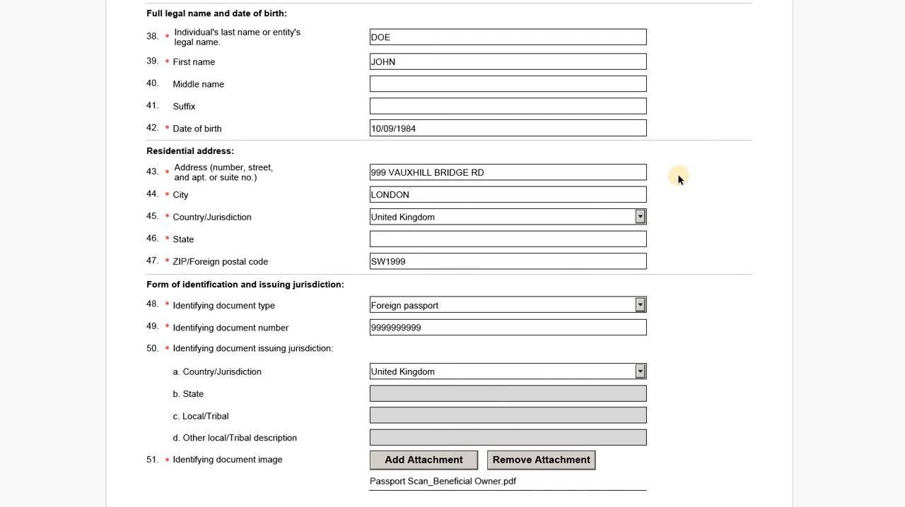
{"action": "scroll", "coordinate": [696, 215], "scroll_direction": "down", "scroll_amount": 2}
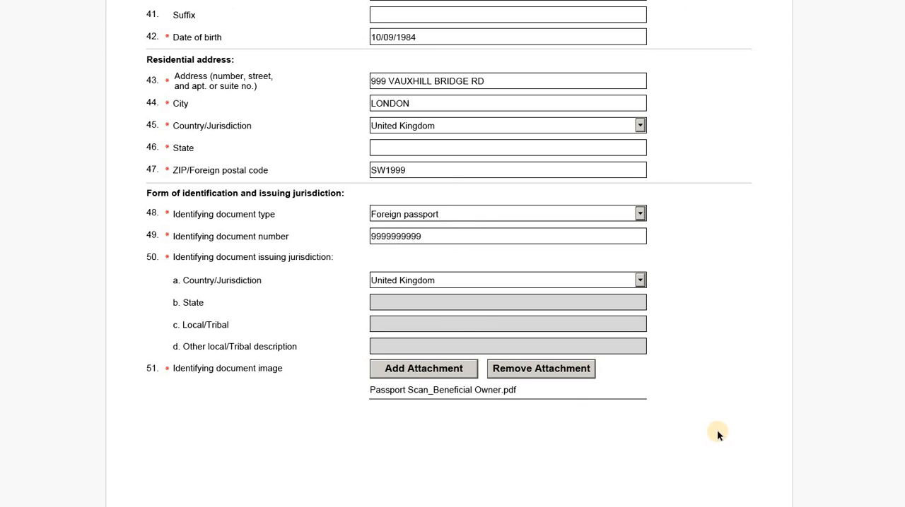
{"action": "scroll", "coordinate": [718, 438], "scroll_direction": "up", "scroll_amount": 1}
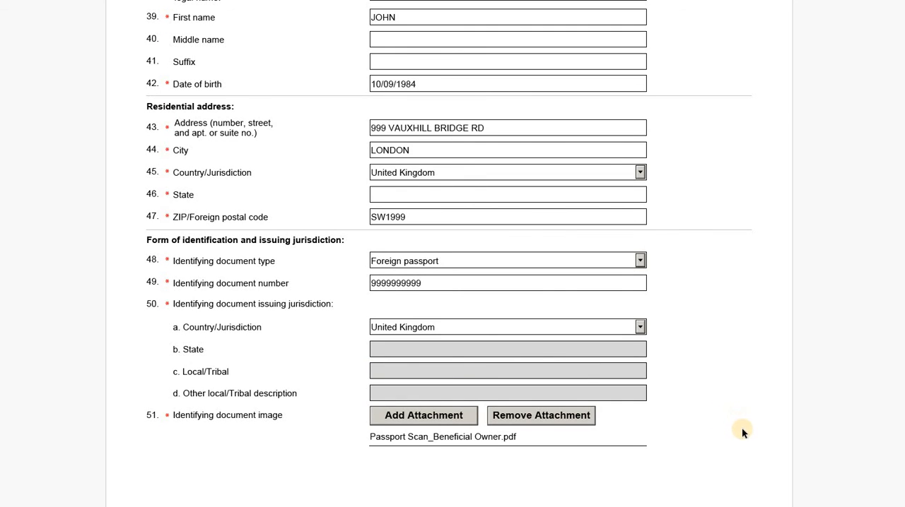
{"action": "scroll", "coordinate": [745, 435], "scroll_direction": "down", "scroll_amount": 1}
{"action": "scroll", "coordinate": [748, 435], "scroll_direction": "up", "scroll_amount": 6}
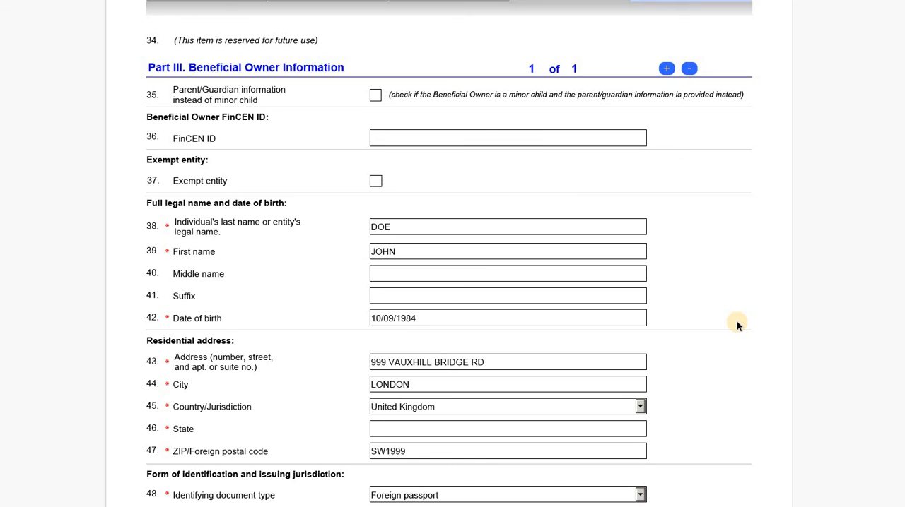
- Recheck the completed report from the company applicant section back through the reporting company details to the filing information
{"action": "scroll", "coordinate": [736, 324], "scroll_direction": "up", "scroll_amount": 7}
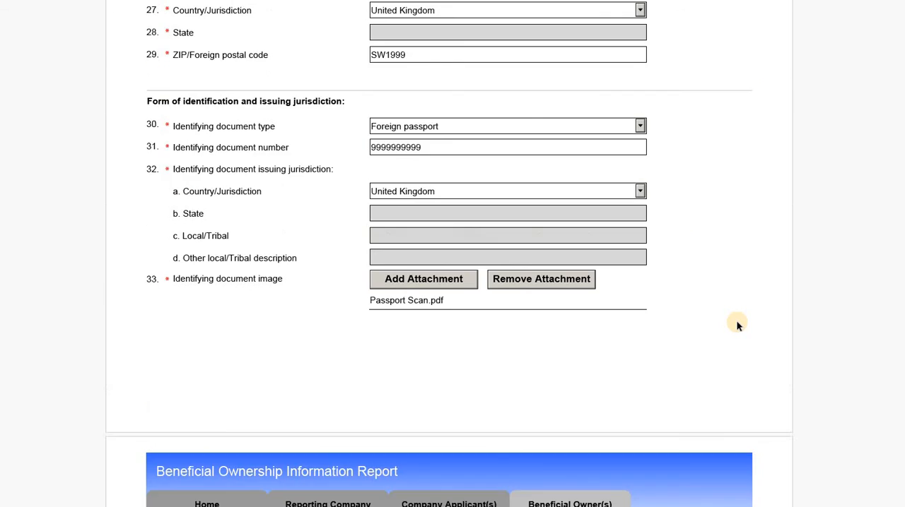
{"action": "scroll", "coordinate": [736, 325], "scroll_direction": "up", "scroll_amount": 6}
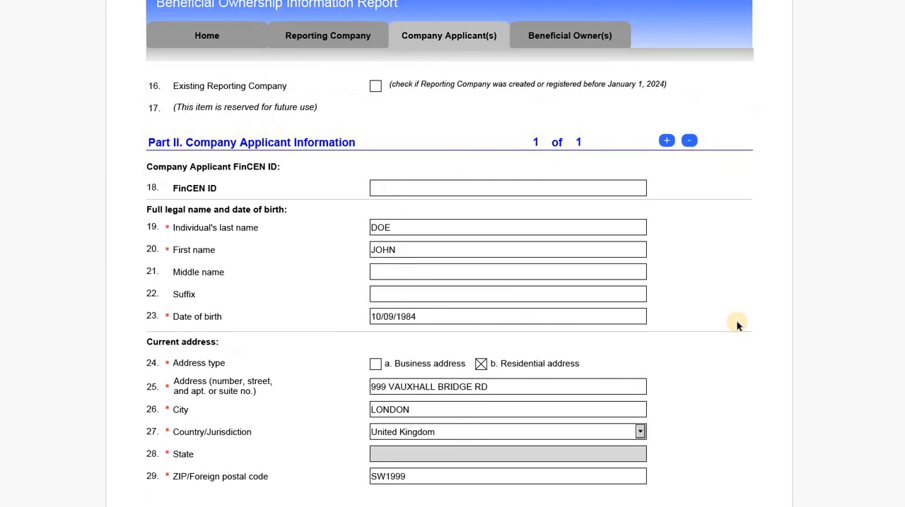
{"action": "scroll", "coordinate": [735, 324], "scroll_direction": "up", "scroll_amount": 11}
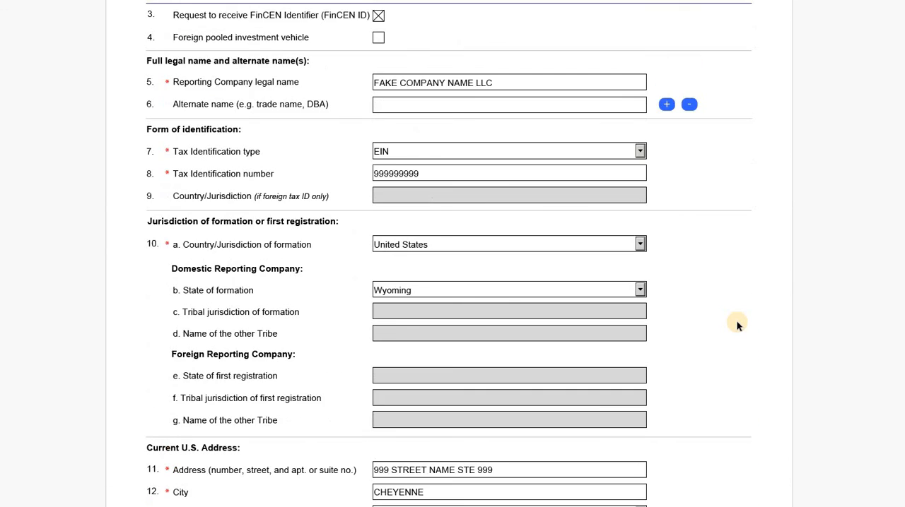
{"action": "scroll", "coordinate": [761, 330], "scroll_direction": "up", "scroll_amount": 1}
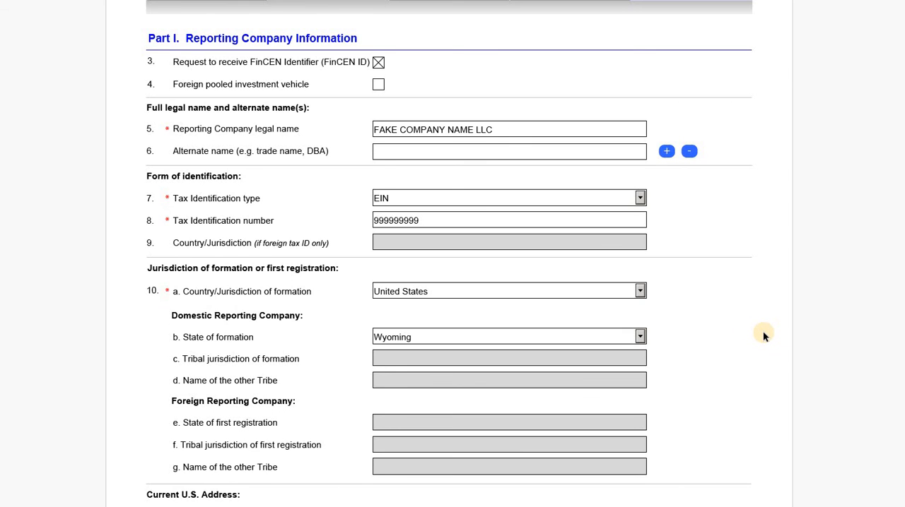
{"action": "scroll", "coordinate": [763, 335], "scroll_direction": "down", "scroll_amount": 1}
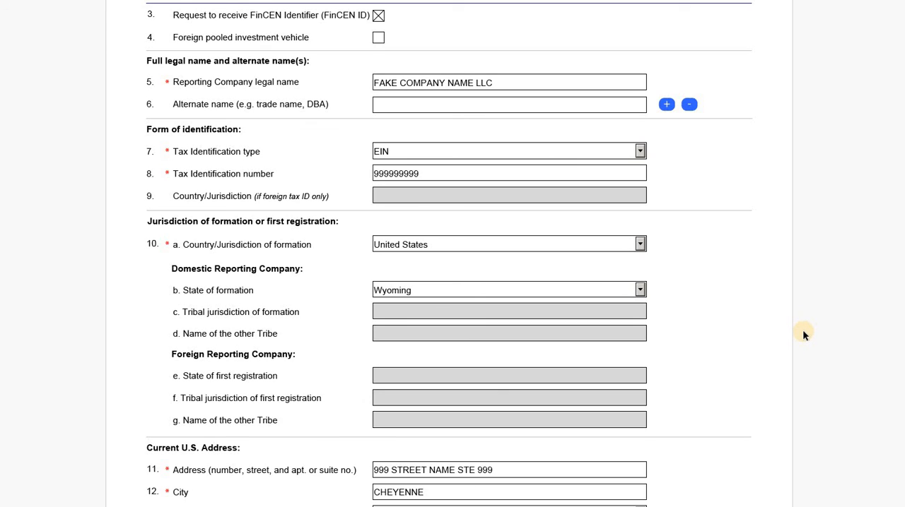
{"action": "scroll", "coordinate": [810, 346], "scroll_direction": "up", "scroll_amount": 1}
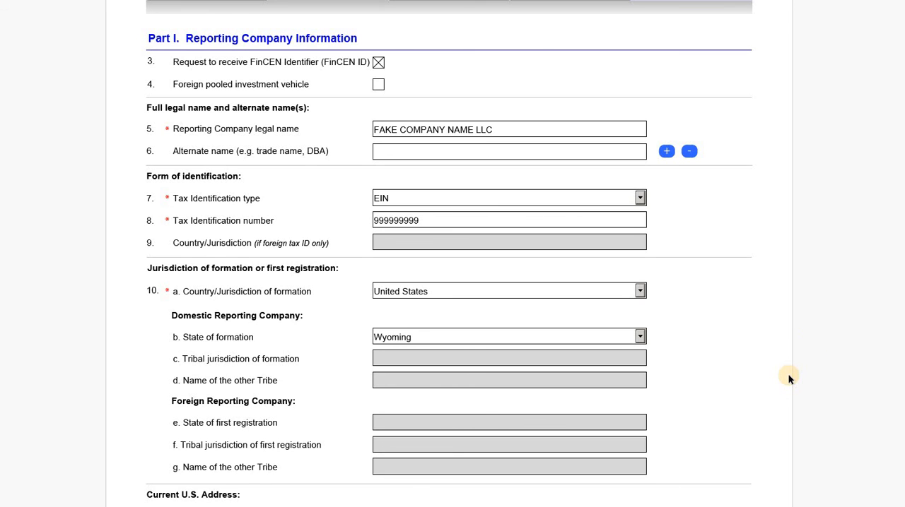
{"action": "scroll", "coordinate": [788, 375], "scroll_direction": "up", "scroll_amount": 8}
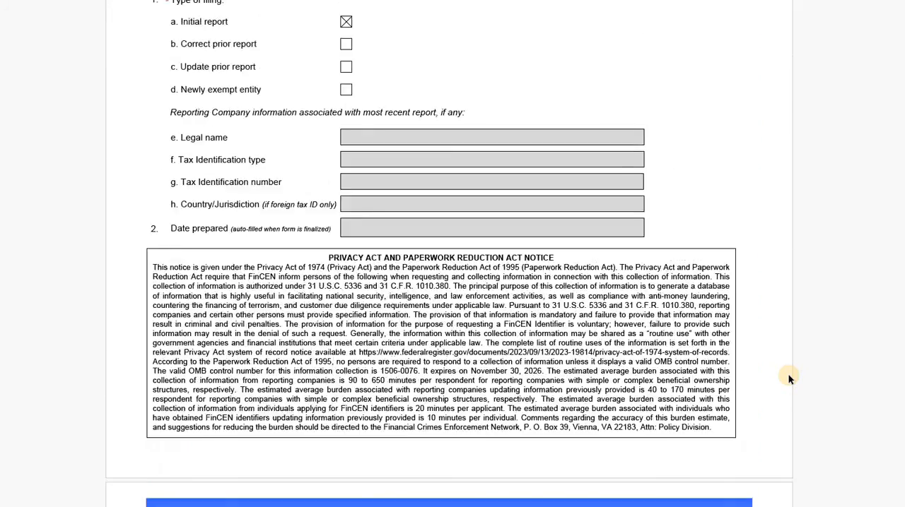
- Switch to the FinCEN BOI E-Filing website and compare the available methods for filing the BOIR
{"action": "scroll", "coordinate": [788, 378], "scroll_direction": "up", "scroll_amount": 7}
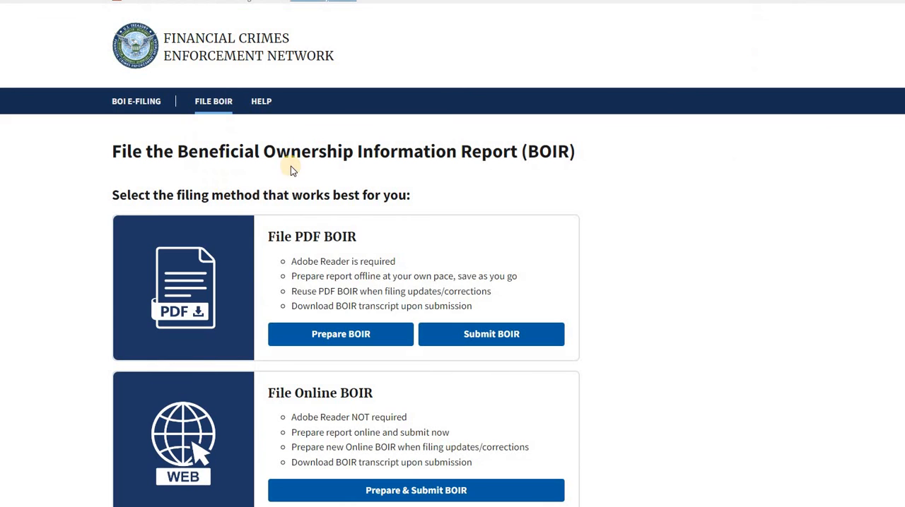
{"action": "scroll", "coordinate": [521, 240], "scroll_direction": "down", "scroll_amount": 2}
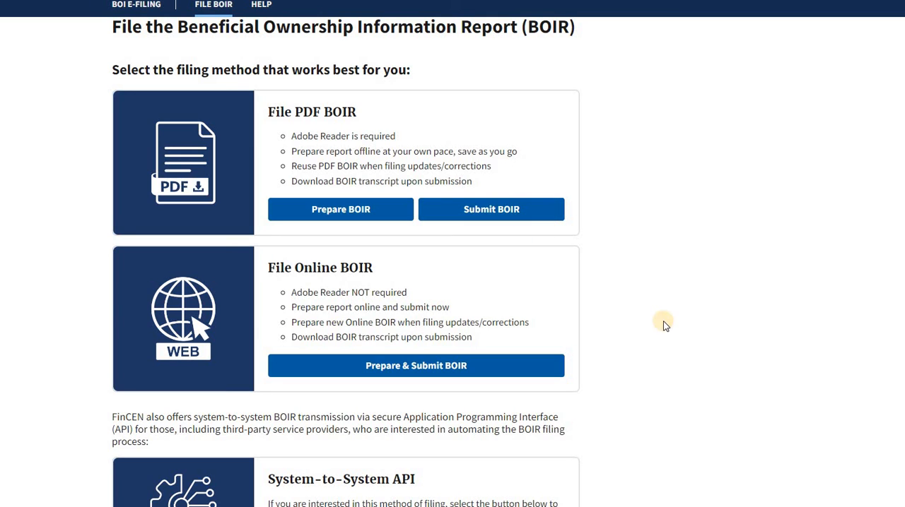
{"action": "scroll", "coordinate": [664, 324], "scroll_direction": "up", "scroll_amount": 2}
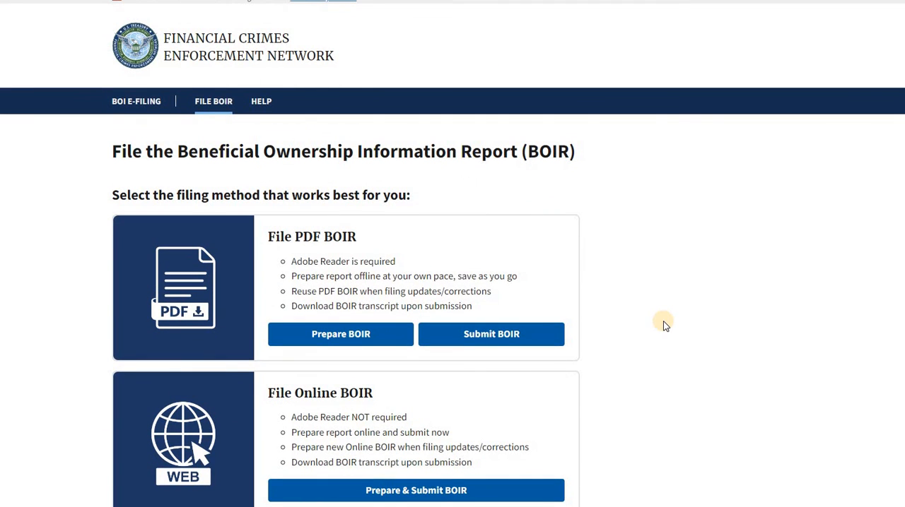